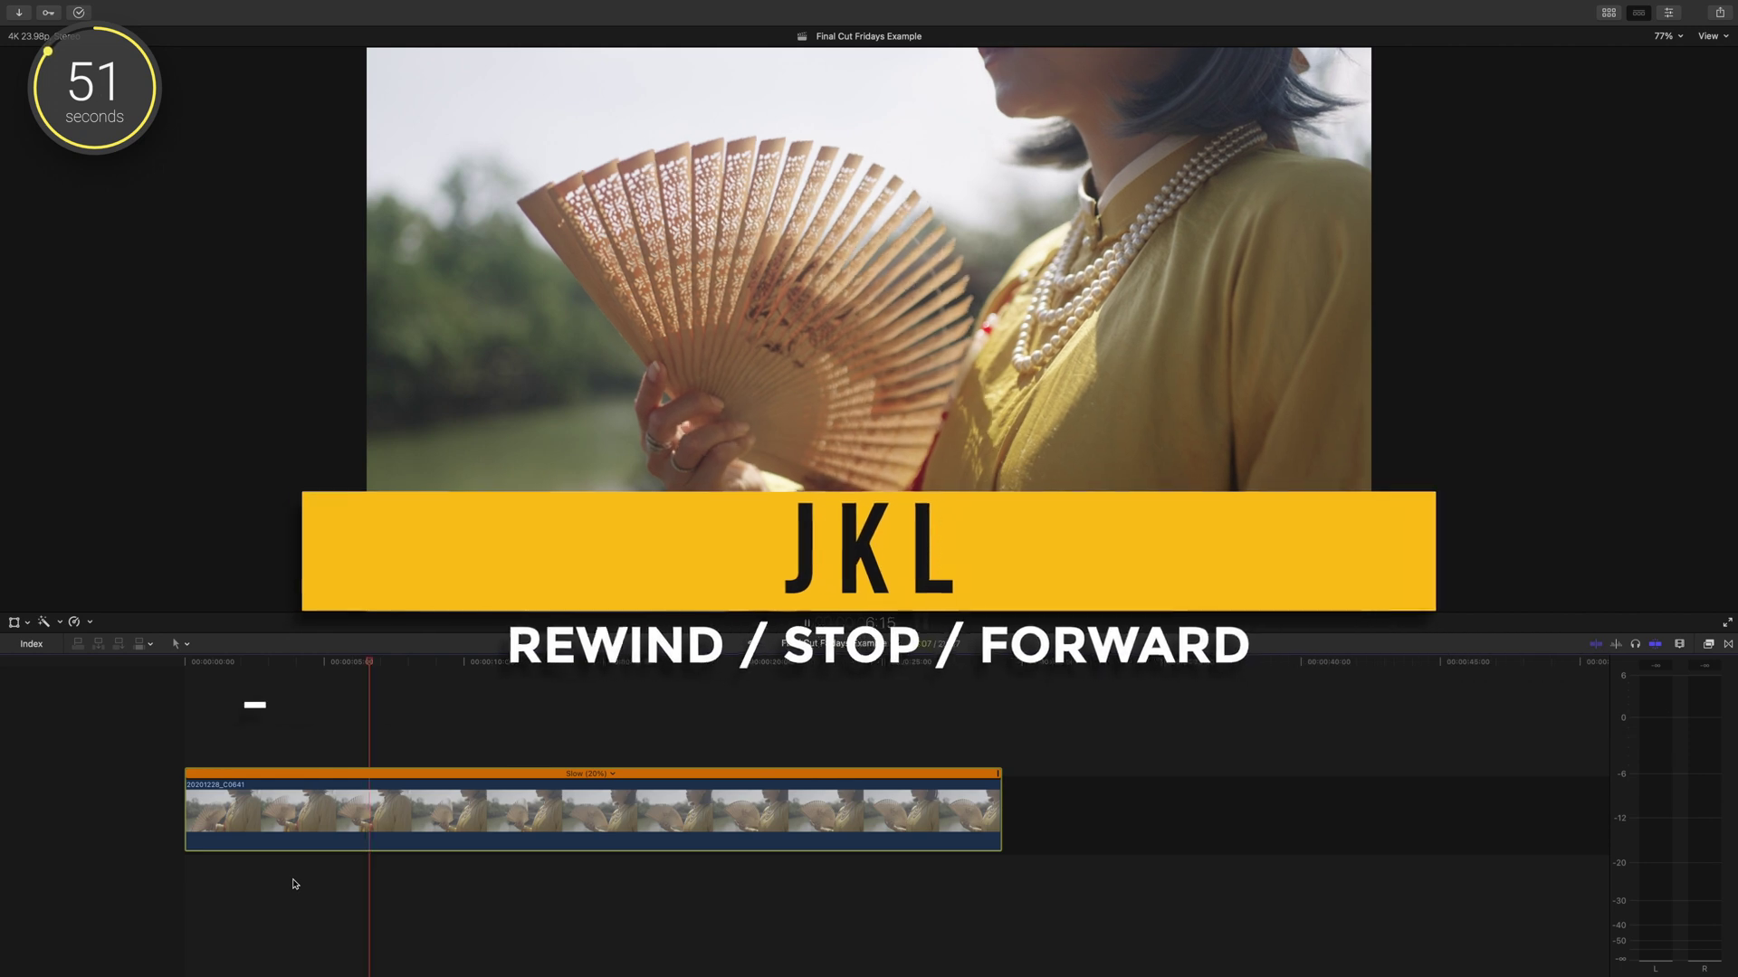
Shuttle the slowed fan clip in reverse with J, then forward again with L
{"action": "key", "text": "j"}
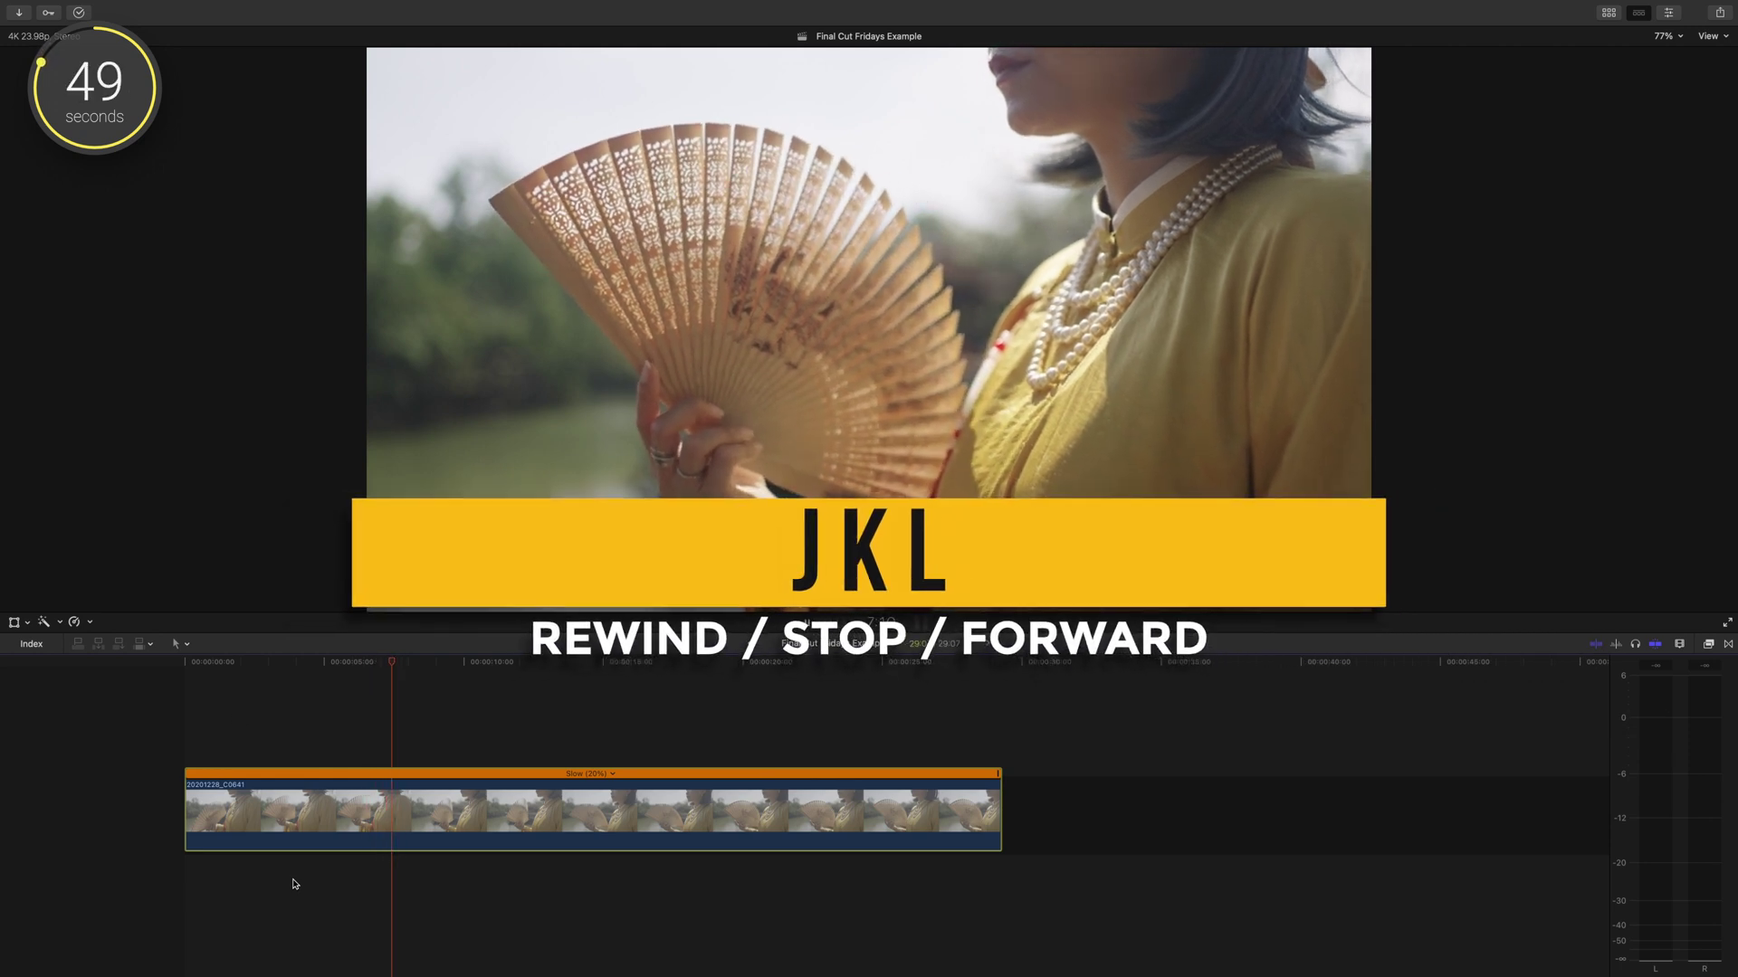
{"action": "key", "text": "l"}
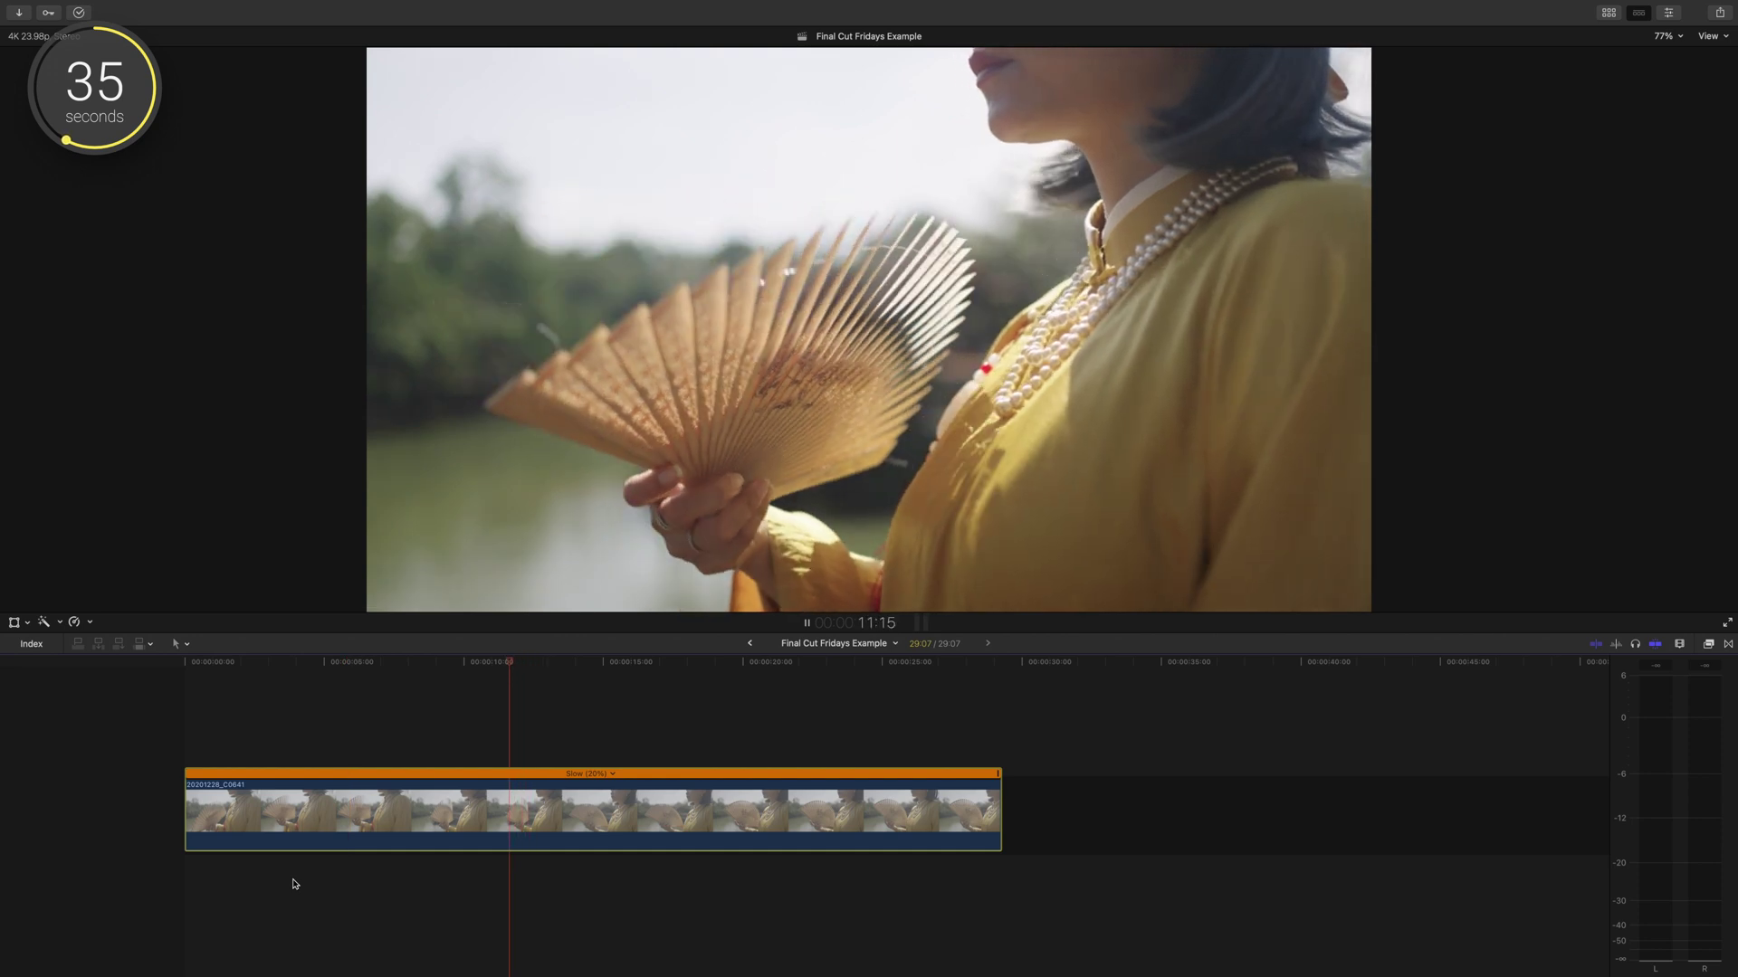
Rewind the playhead to an earlier frame and replay the slowed fan clip
{"action": "key", "text": "j"}
{"action": "key", "text": "j"}
{"action": "key", "text": "j"}
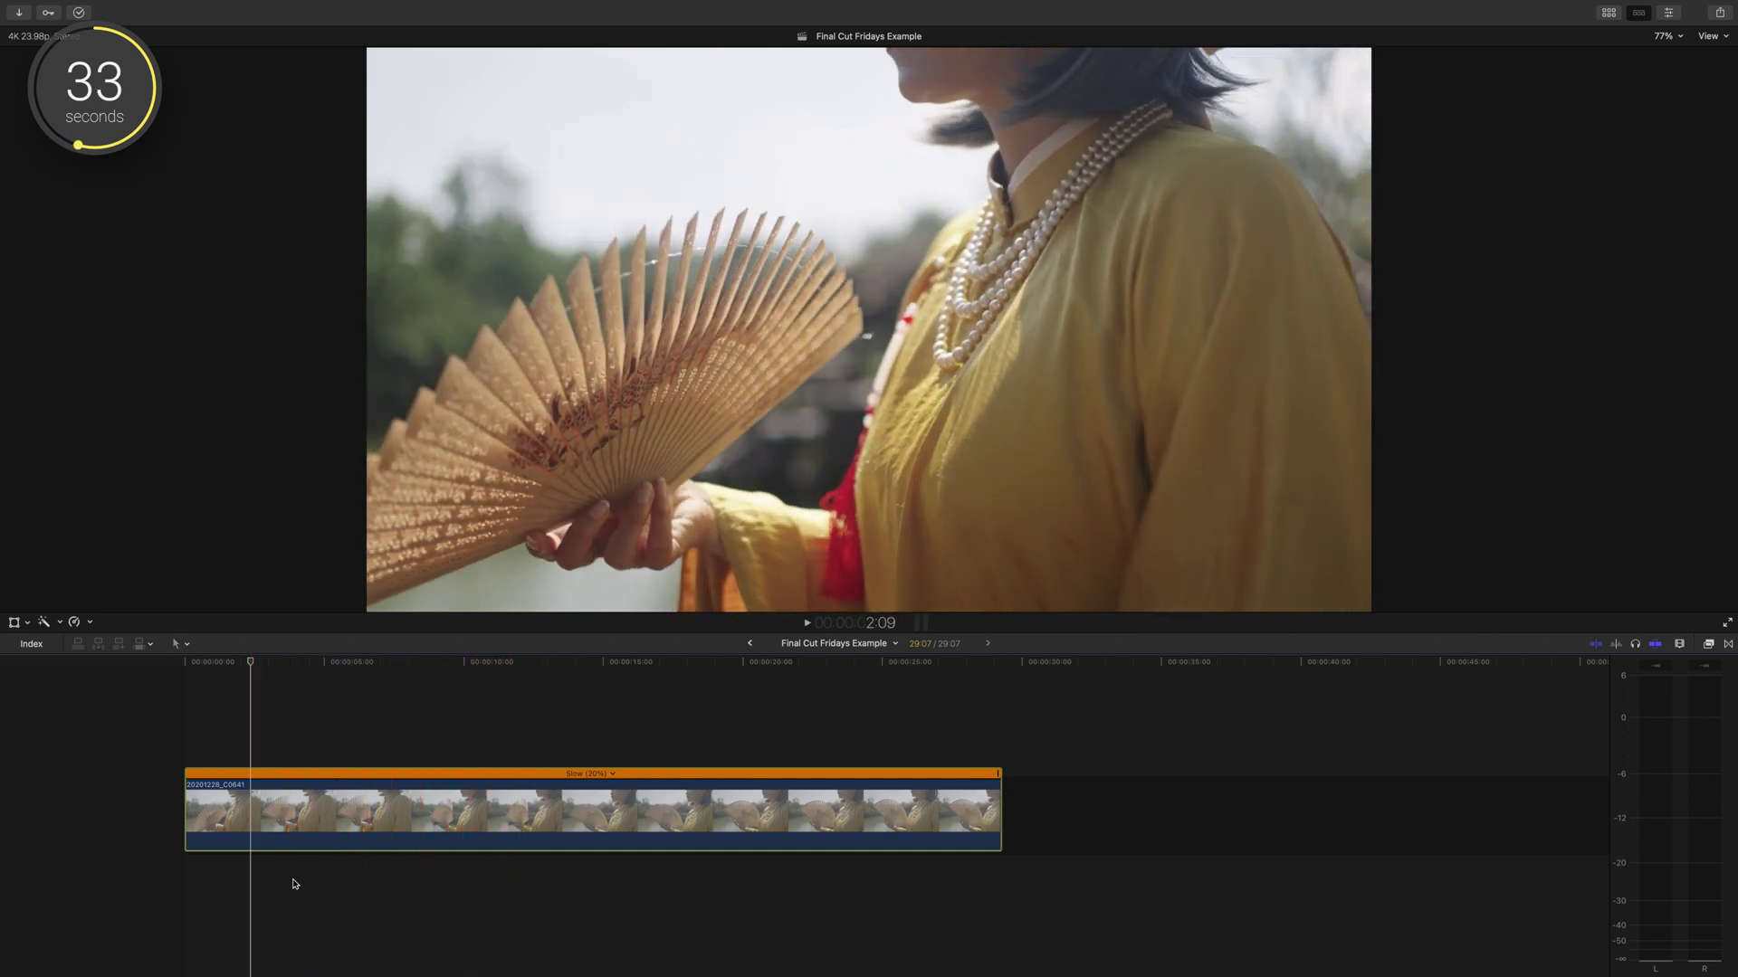
{"action": "key", "text": "space"}
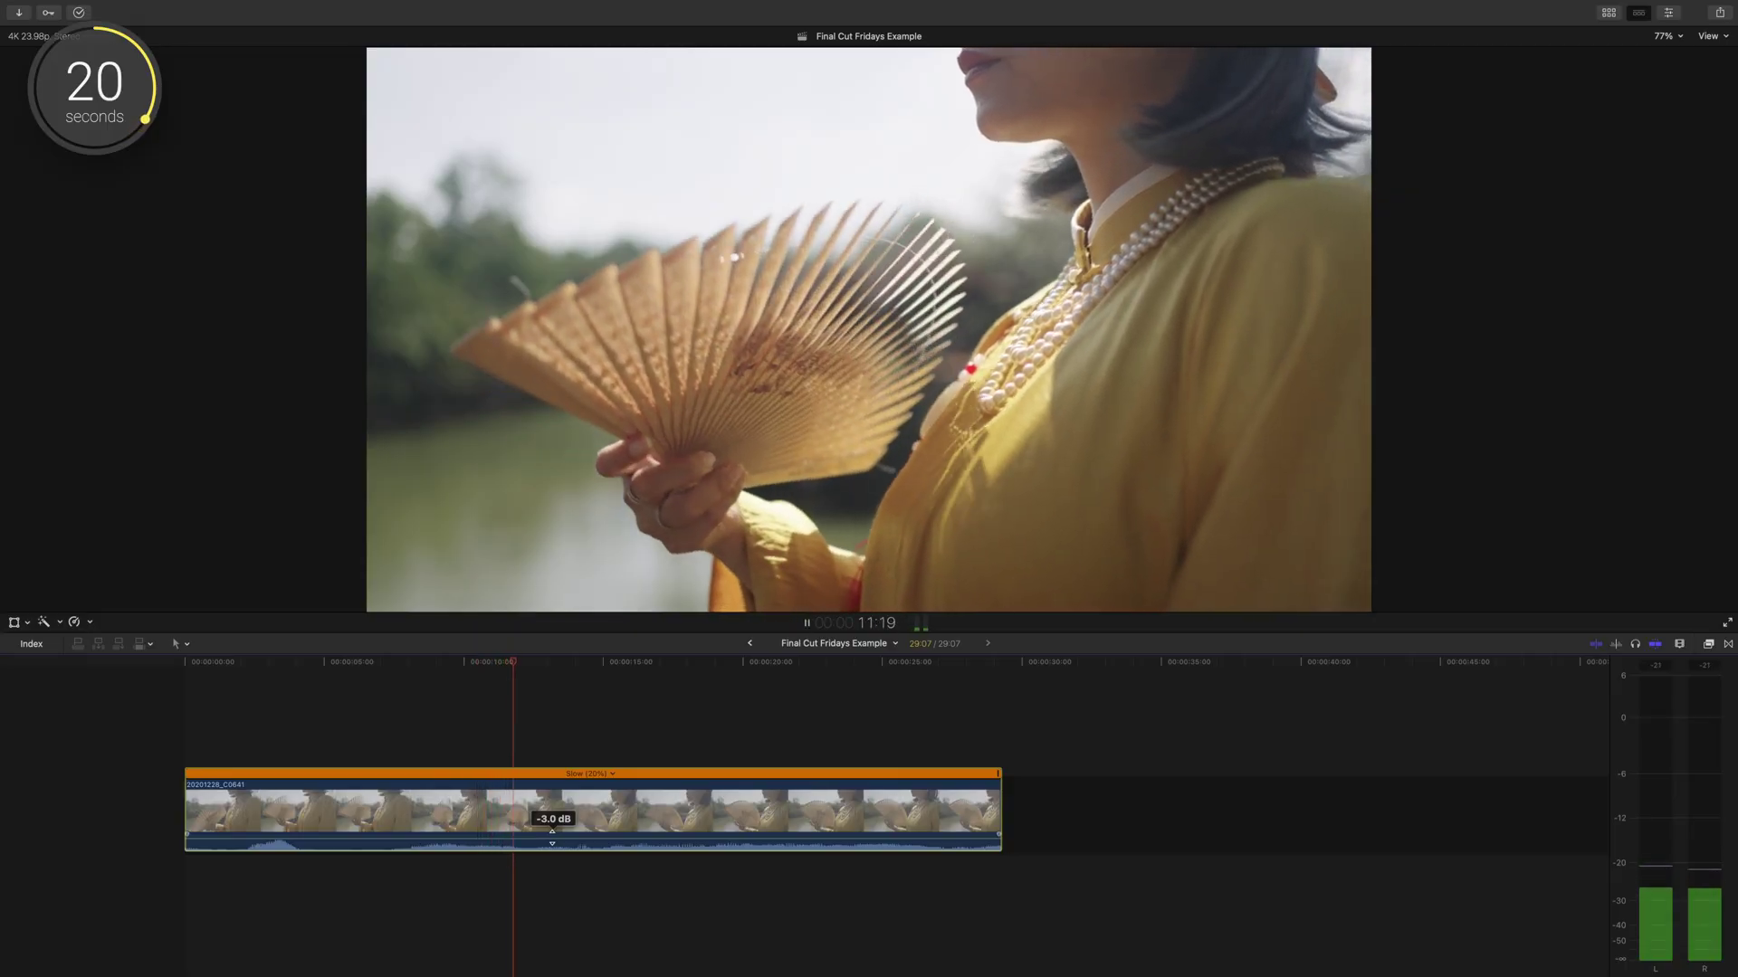
Stop at an earlier ruler point, slide the sound effect clip left under the playhead, and play forward
{"action": "left_click", "coordinate": [415, 844]}
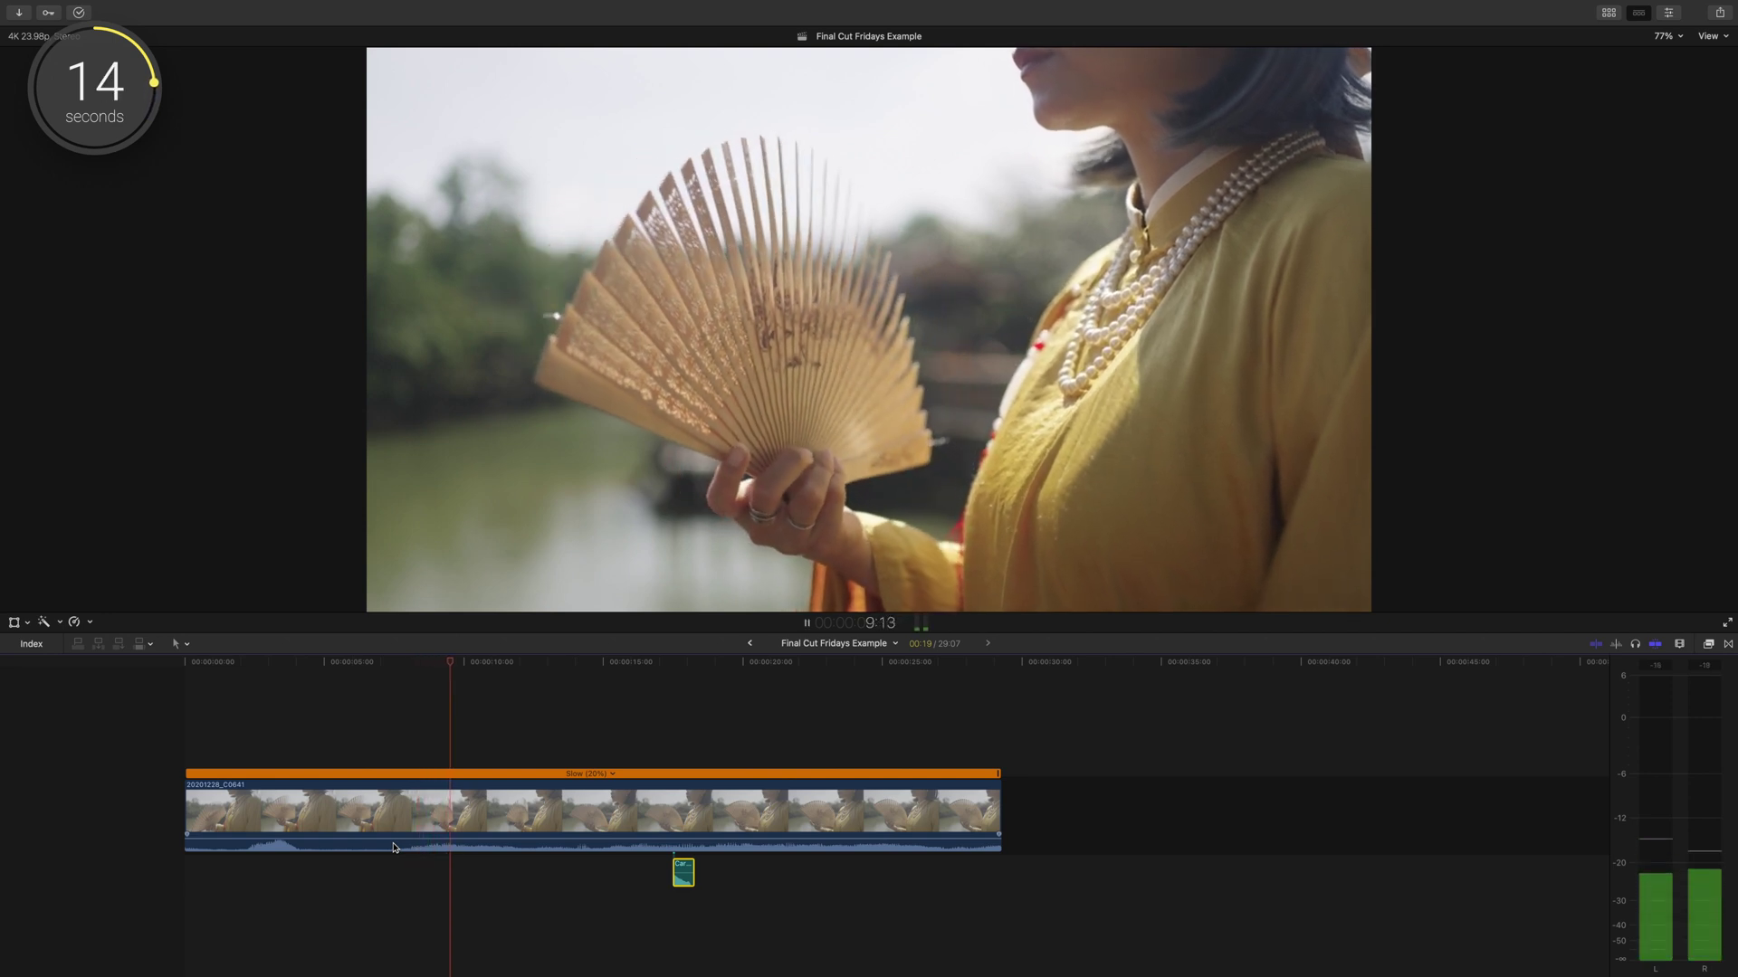
{"action": "key", "text": "space"}
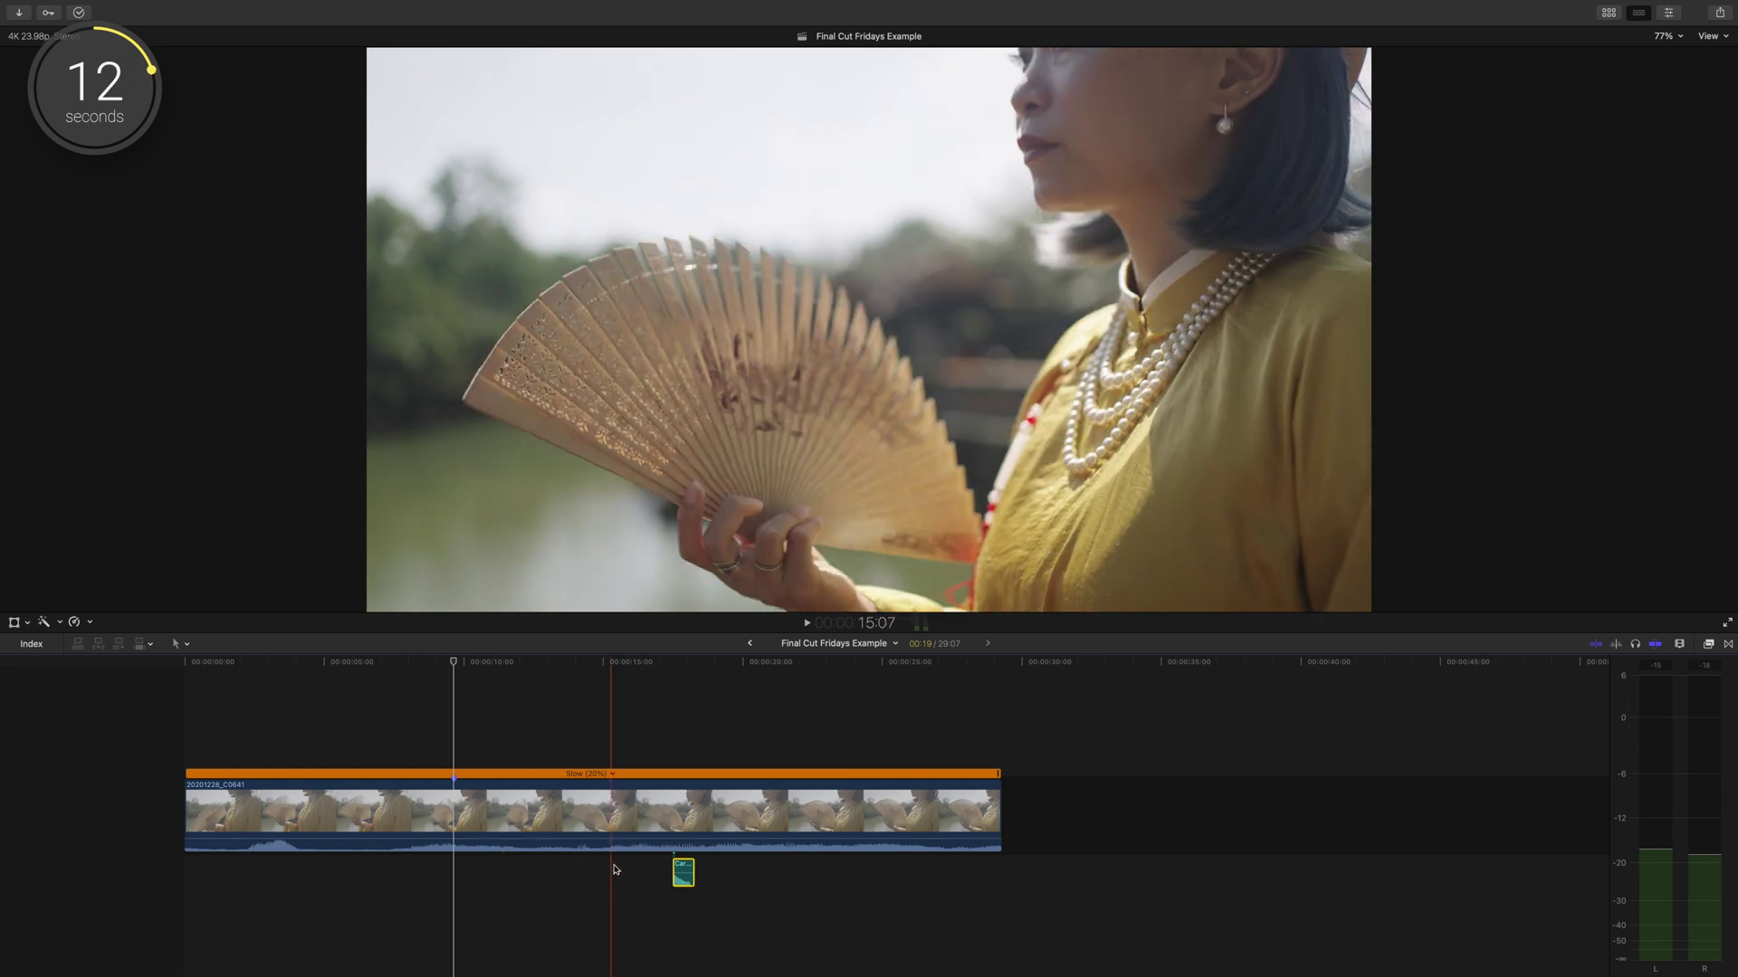
{"action": "left_click_drag", "start_coordinate": [683, 871], "coordinate": [464, 873]}
{"action": "key", "text": "l"}
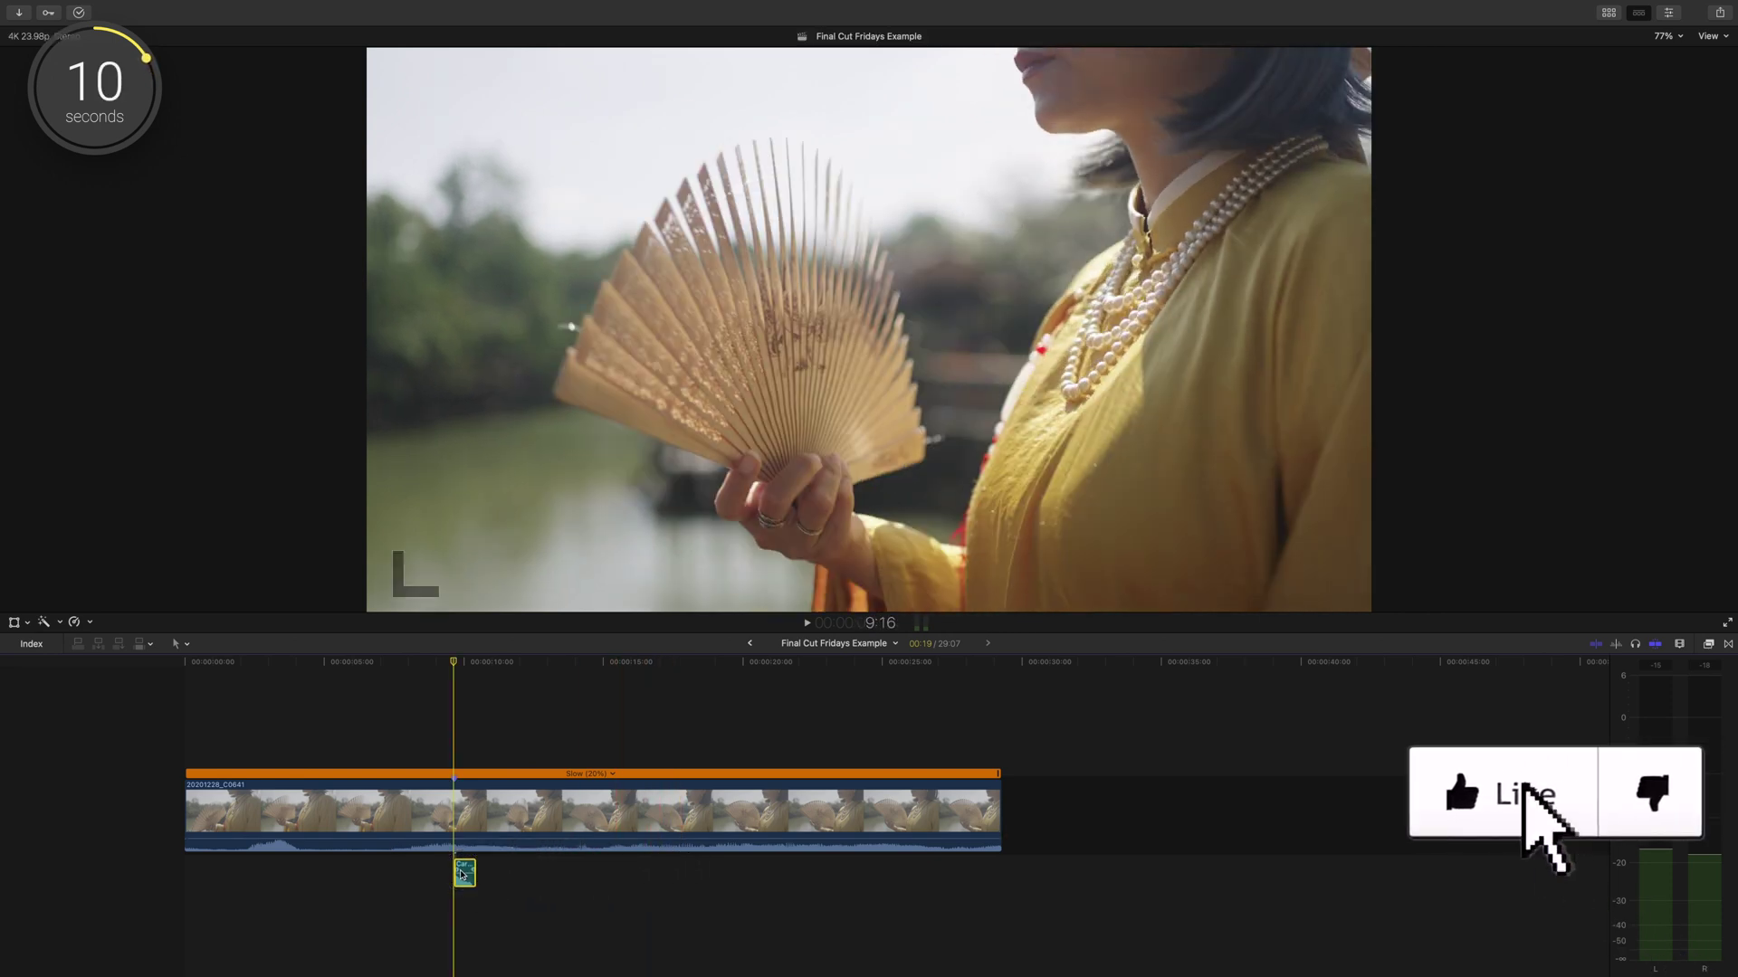